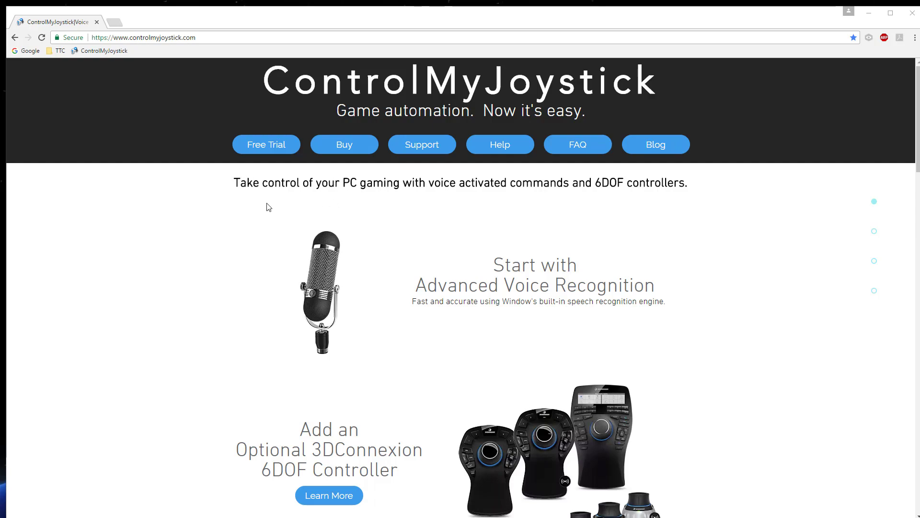
- Jump to the site's Free Trial section offering the 14-day ControlMyJoystick 4.0 download
click(258, 148)
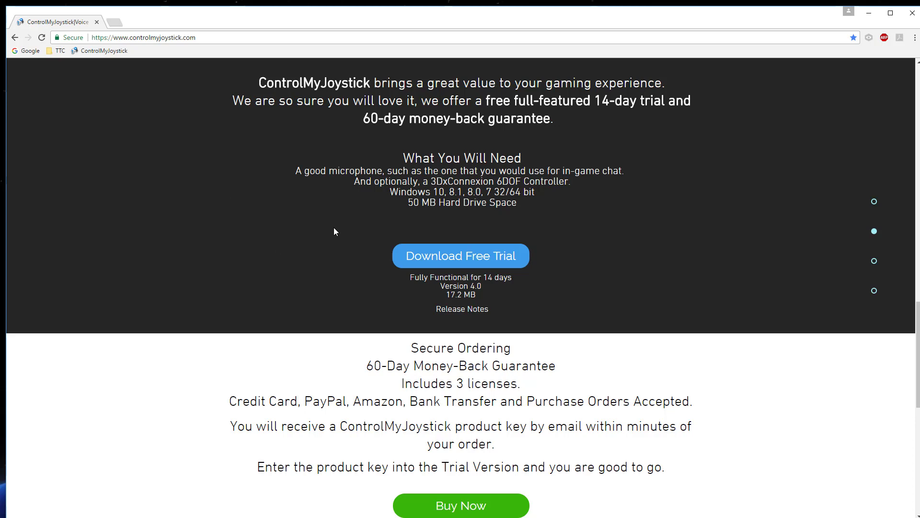
- Download ControlMyJoystick40installer.exe, open it, and minimise Chrome to reveal the desktop
click(422, 255)
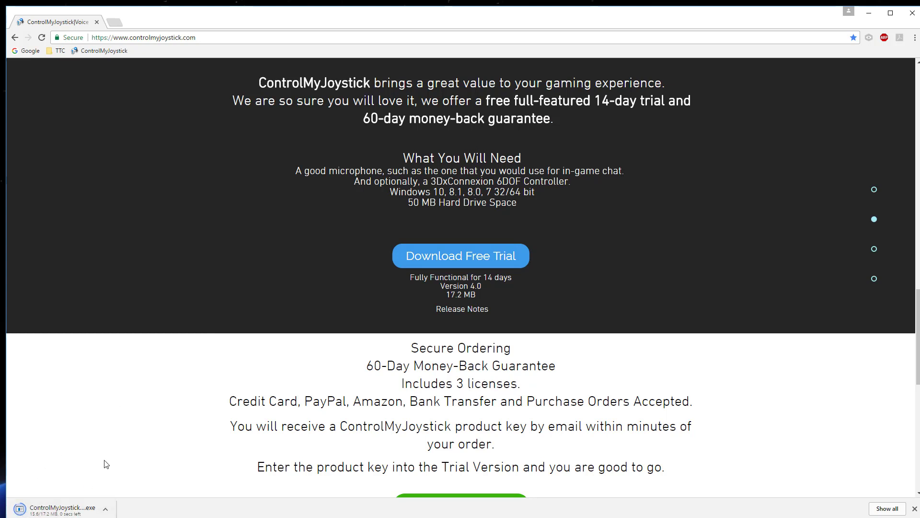
click(72, 510)
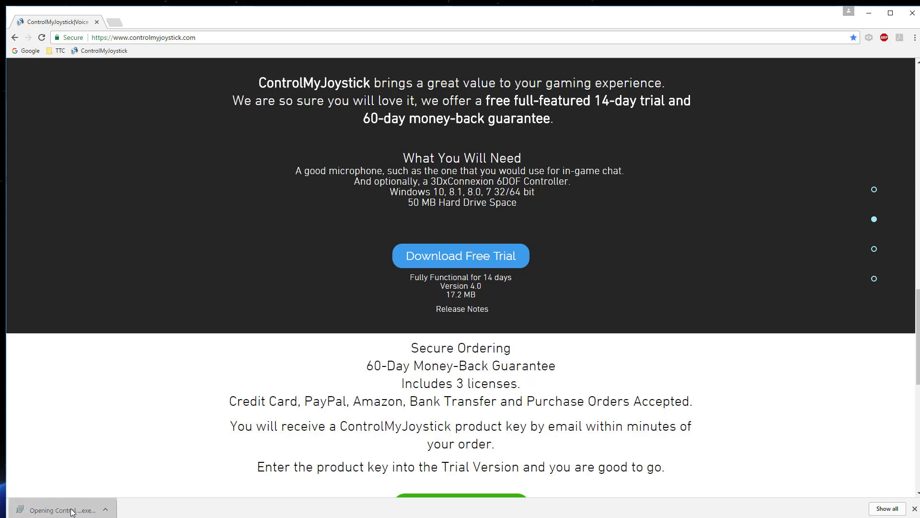
drag(650, 202, 502, 200)
key(super+Down)
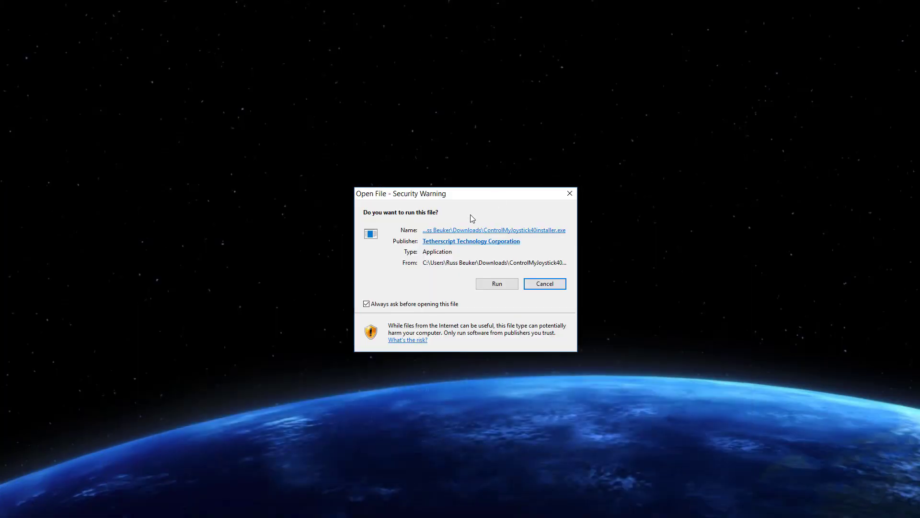
- Run the installer from the security warning and bring the setup wizard's License Agreement page into view
drag(476, 199, 447, 178)
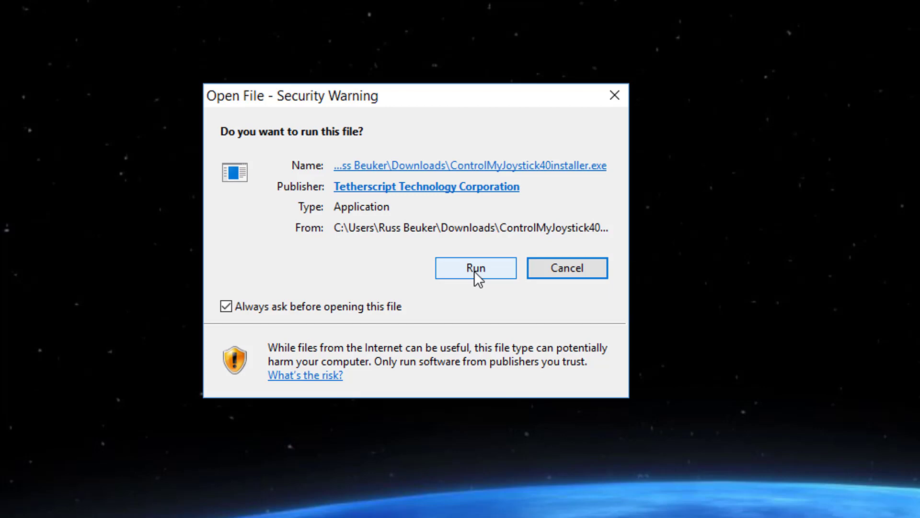
click(476, 272)
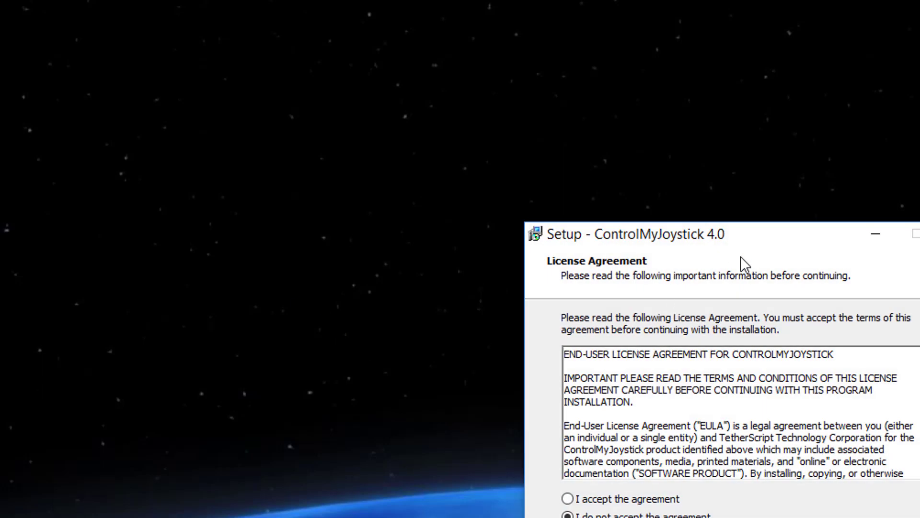
drag(758, 237, 332, 89)
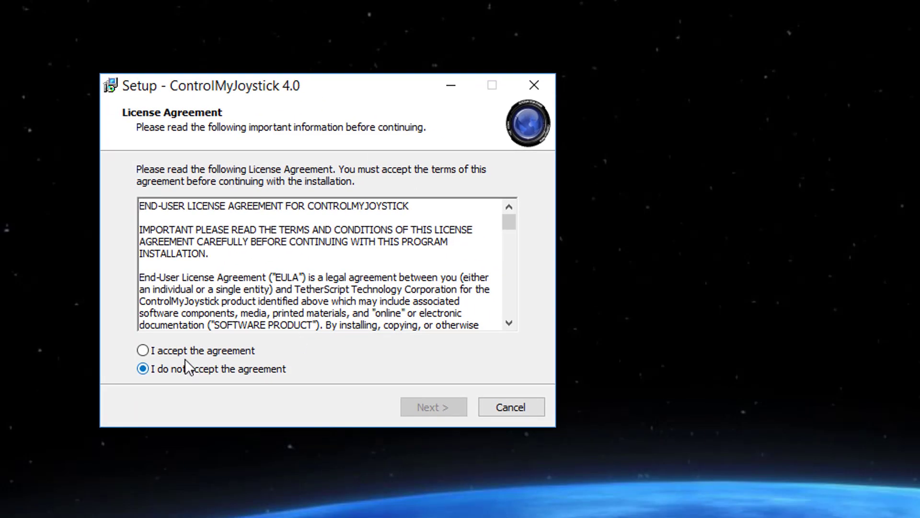
- Accept the licence, keep the default install and Start Menu folders and the desktop shortcut, reaching Ready to Install
drag(510, 223, 514, 193)
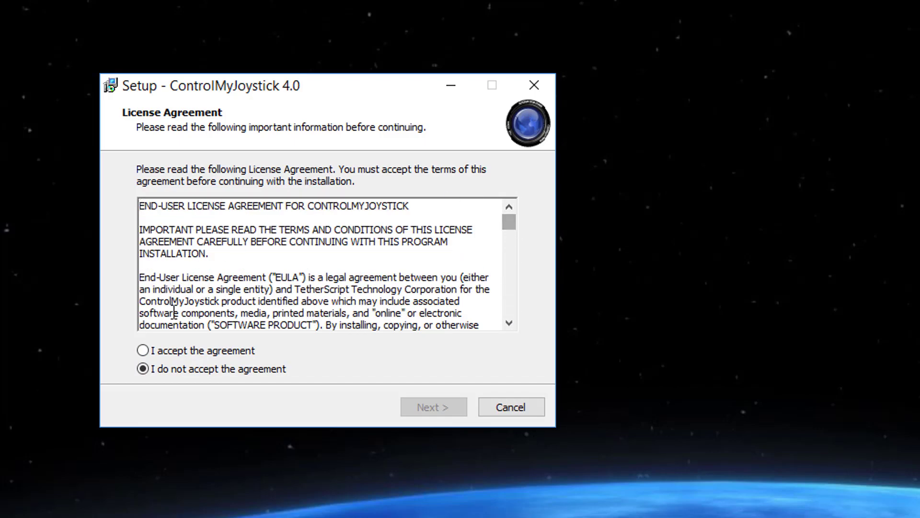
click(142, 351)
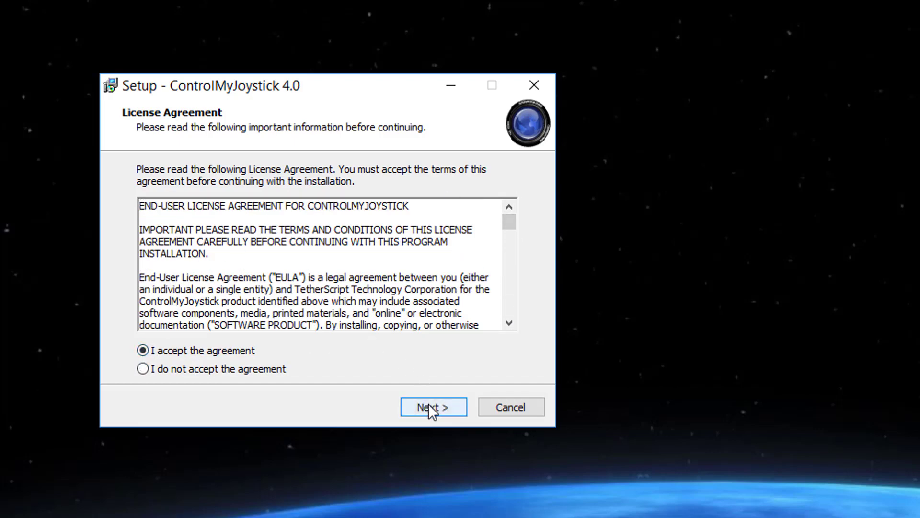
click(429, 404)
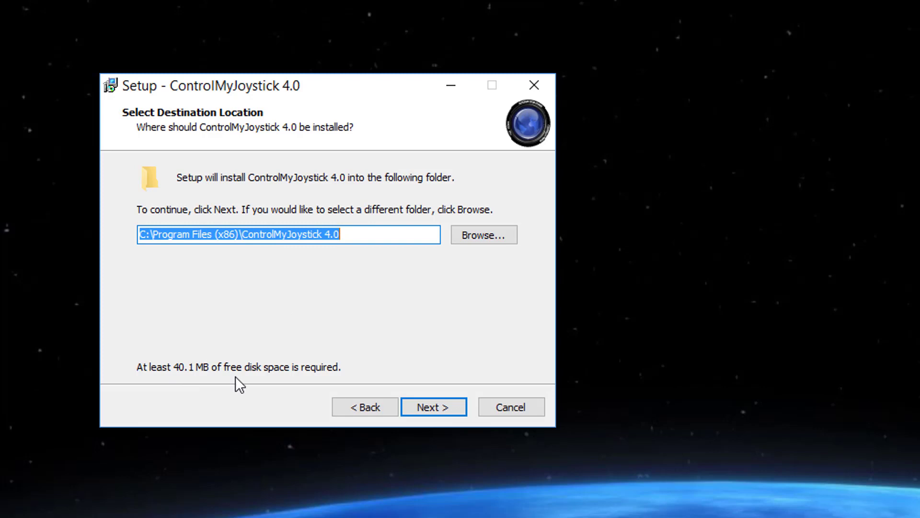
click(413, 407)
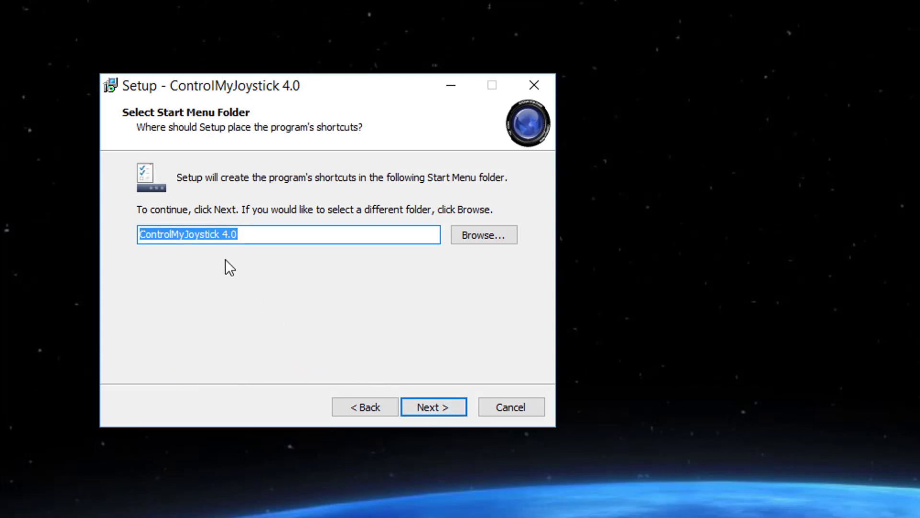
click(434, 408)
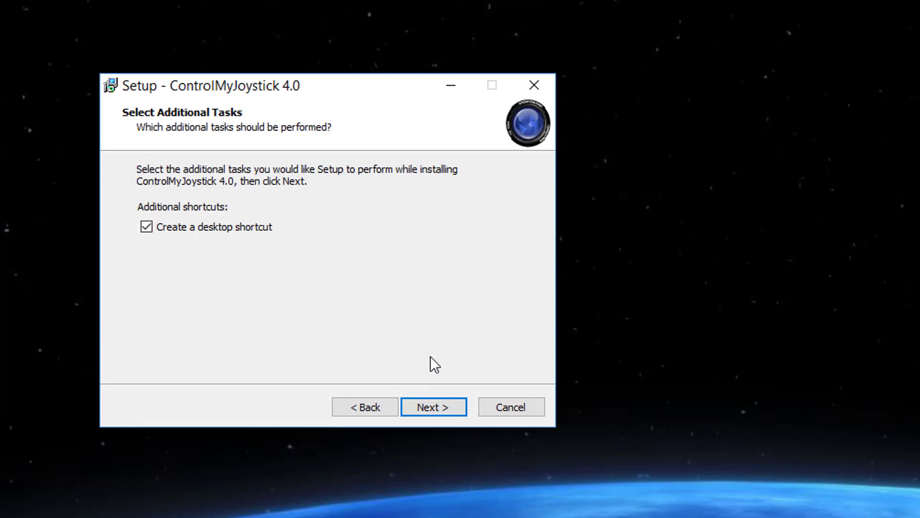
click(441, 410)
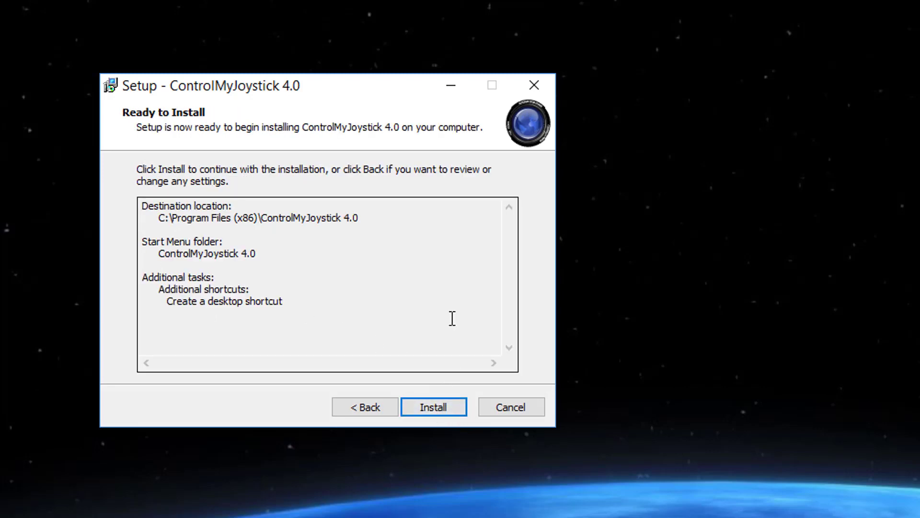
- Install ControlMyJoystick 4.0, skim the release notes, and finish with Launch ControlMyJoystick checked
click(436, 407)
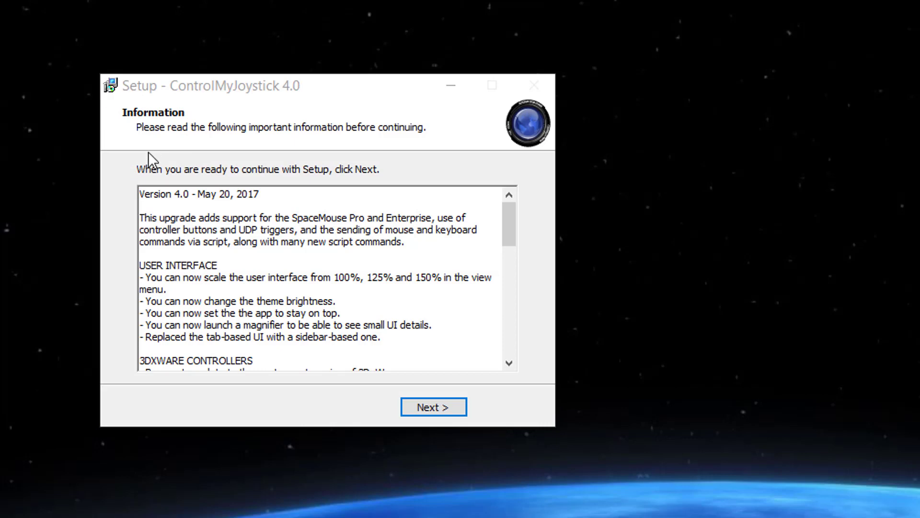
click(301, 227)
scroll(314, 286, down, 4)
scroll(315, 287, down, 8)
scroll(315, 289, up, 6)
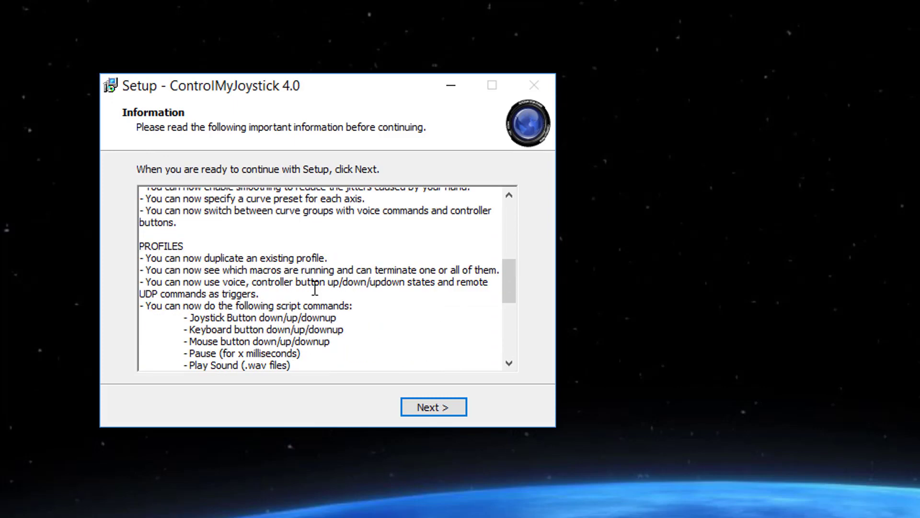
scroll(315, 289, up, 6)
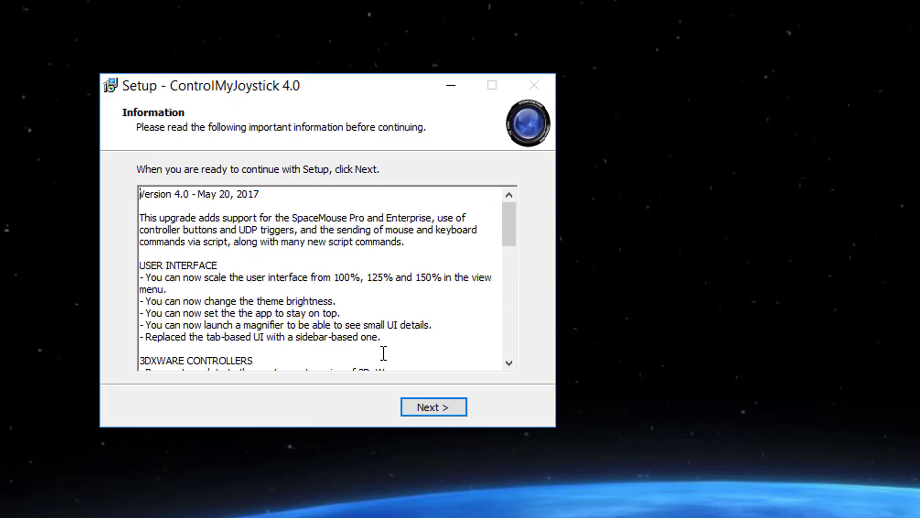
click(430, 404)
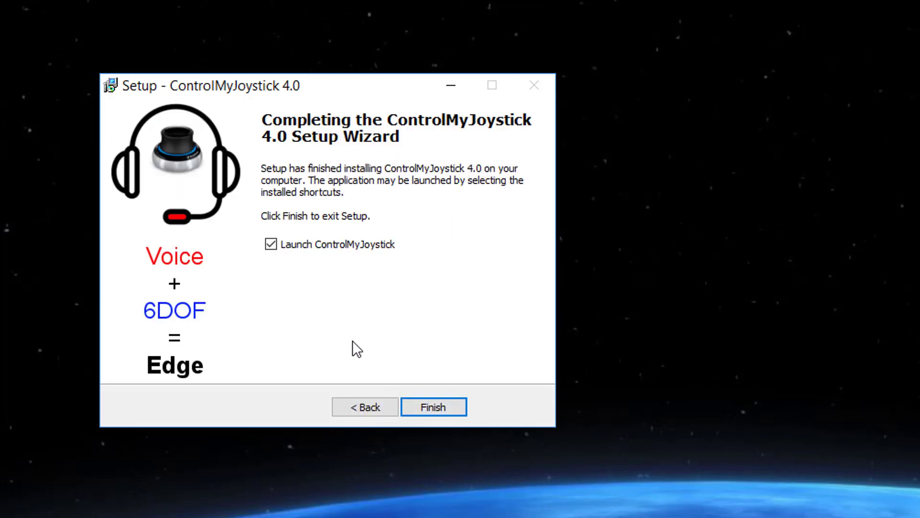
click(433, 405)
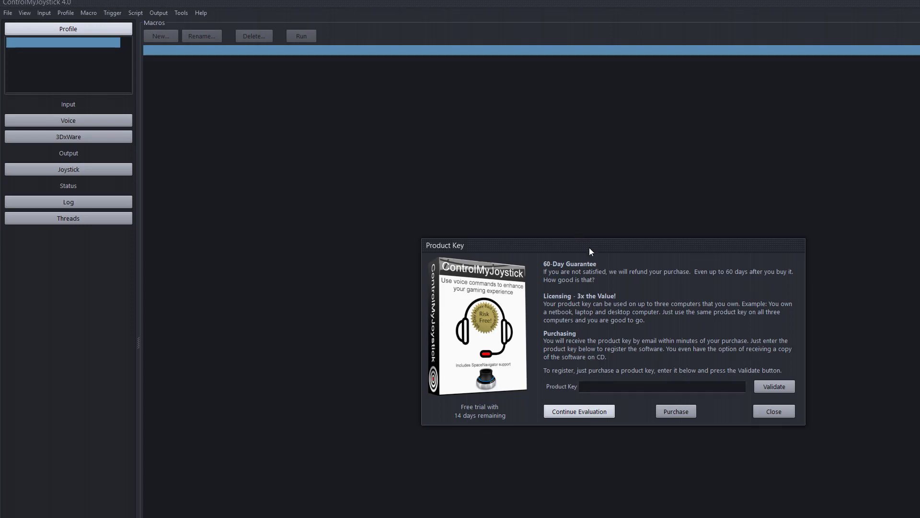
- Continue the trial without a product key and move the main window to the top-left
drag(577, 250, 401, 178)
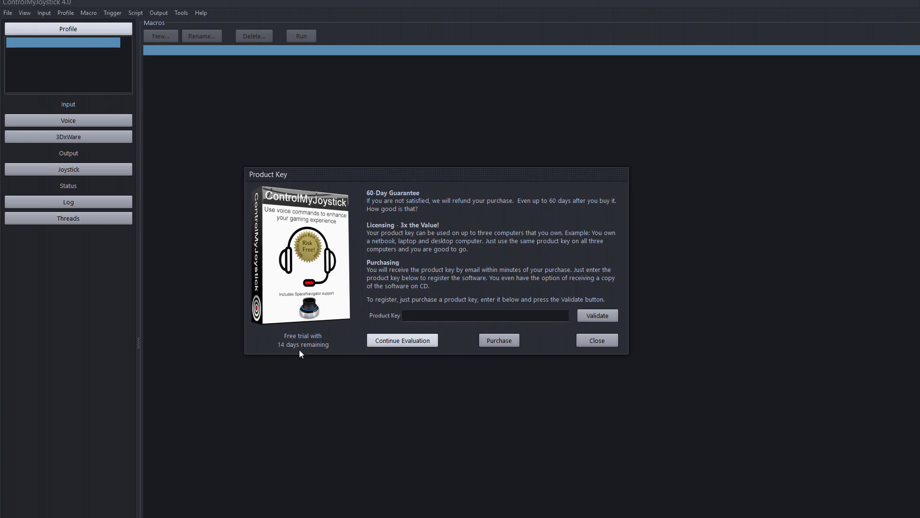
click(393, 341)
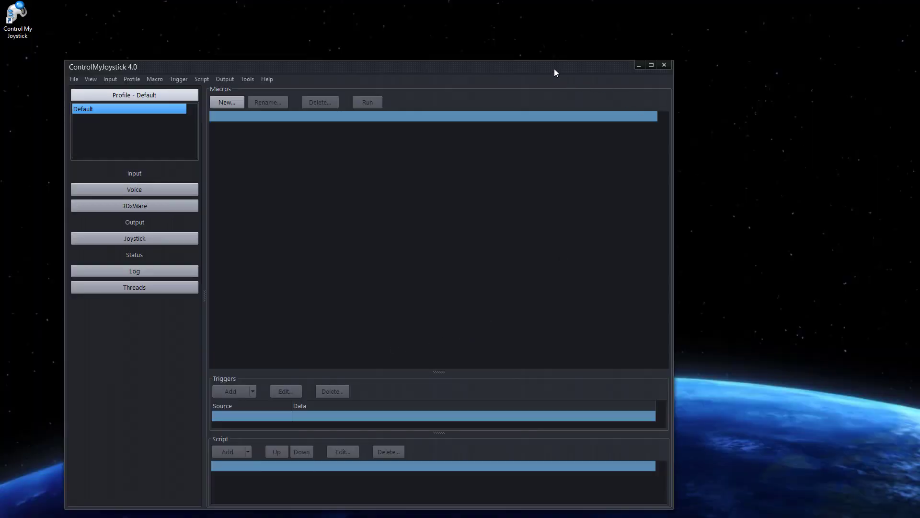
drag(556, 72, 490, 11)
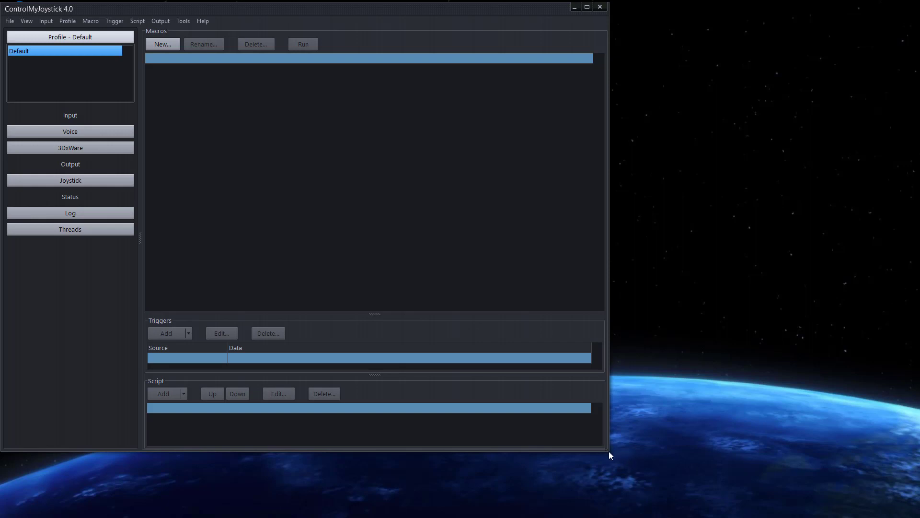
- Drag the ControlMyJoystick window's right edge to the screen's right side to widen it
drag(610, 452, 909, 513)
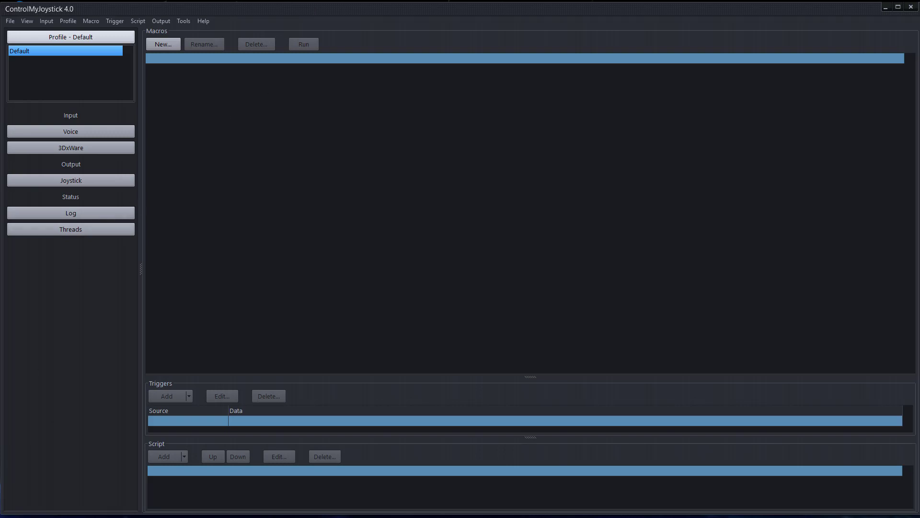
- In File Explorer, navigate to C:\Program Files (x86)\ControlMyJoystick 4.0 and show its files
key(alt+Tab)
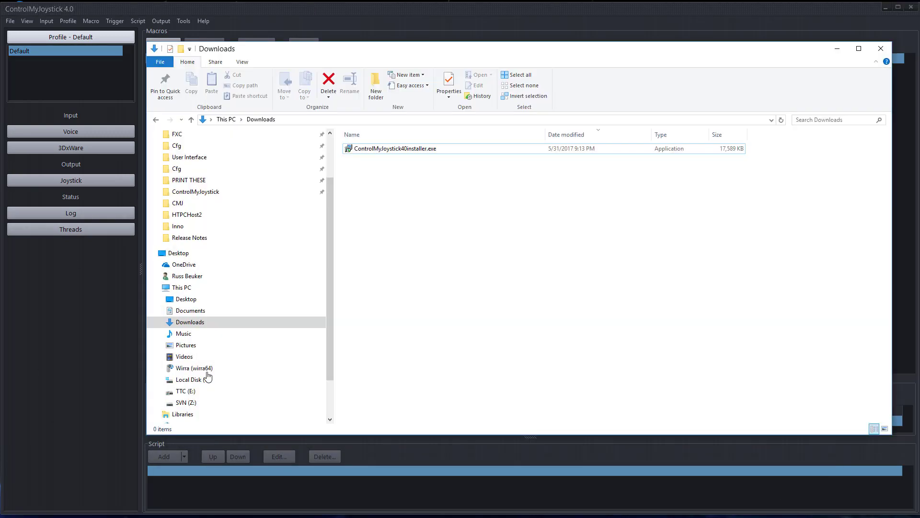
click(161, 380)
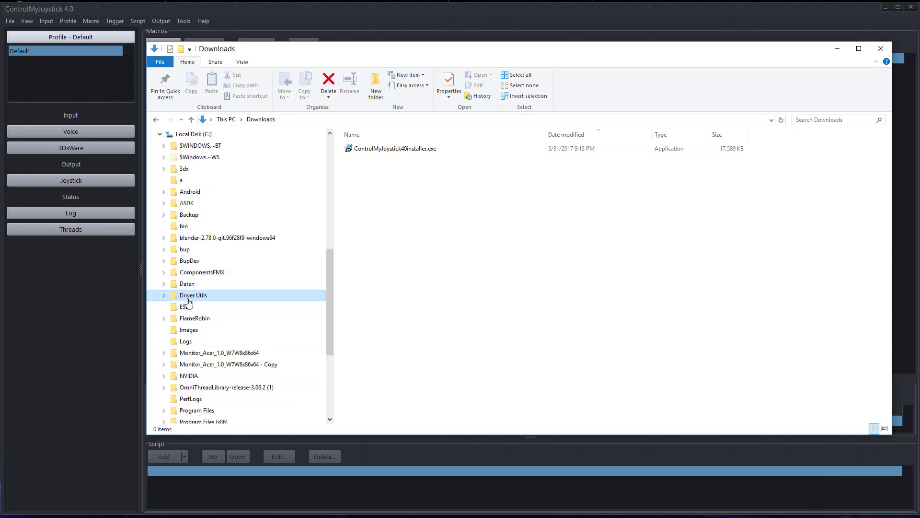
scroll(184, 303, down, 3)
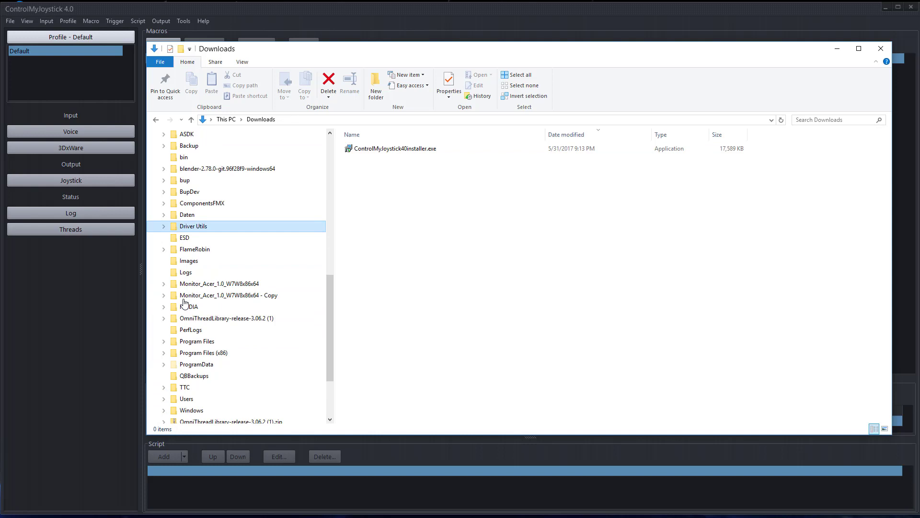
click(165, 353)
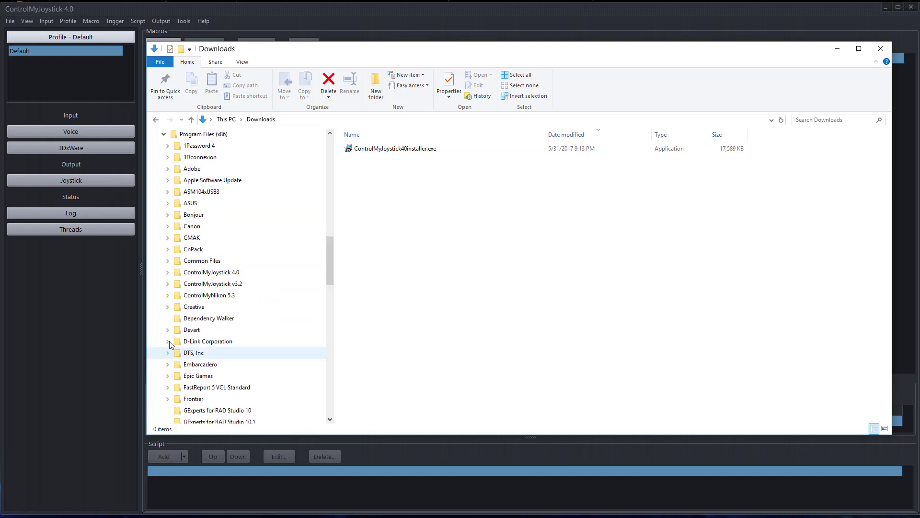
click(167, 272)
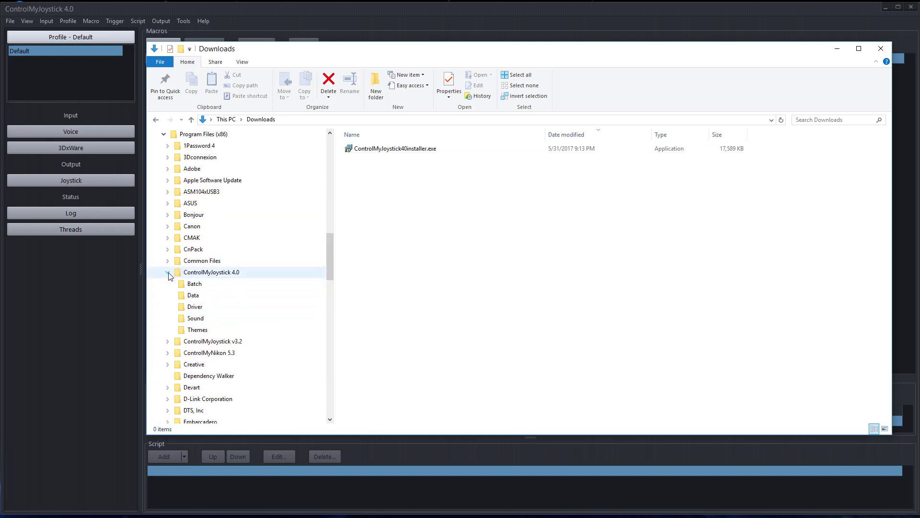
click(240, 272)
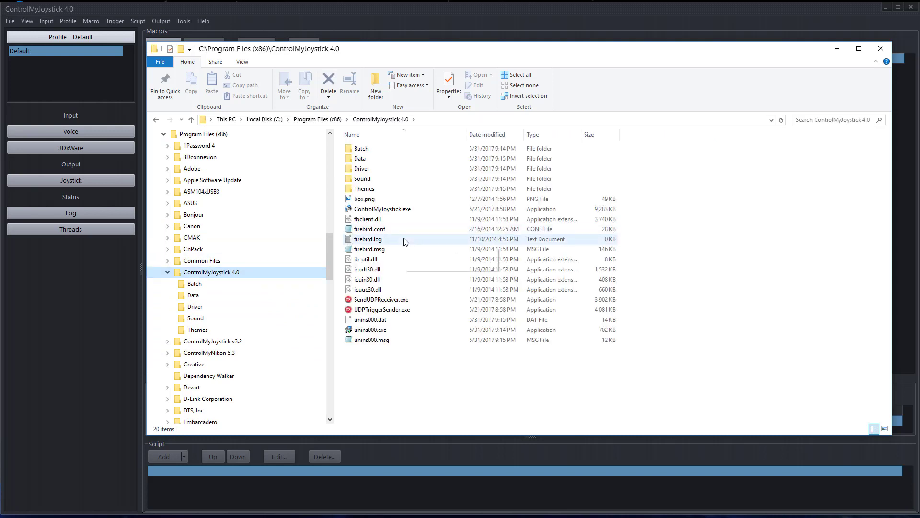
- Select ControlMyJoystick.exe, UDPTriggerSender.exe and SendUDPReceiver.exe to check their details
click(401, 211)
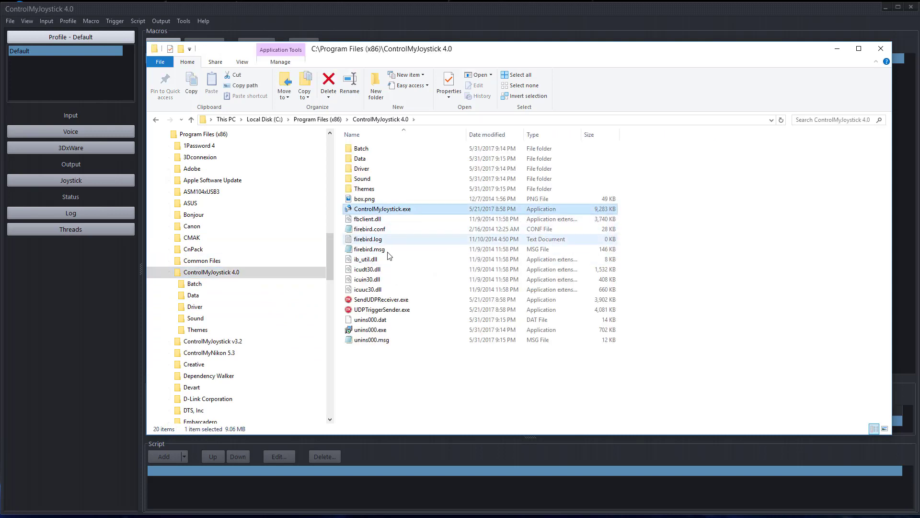
click(386, 310)
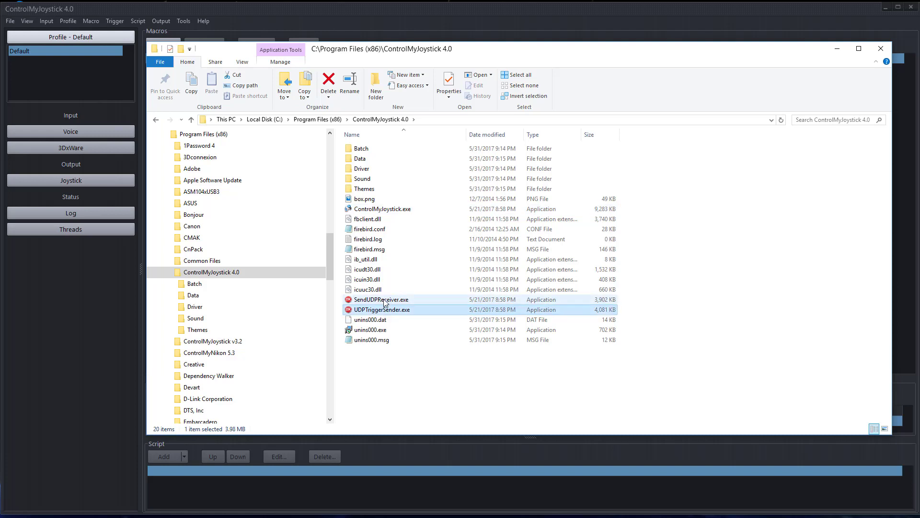
click(385, 301)
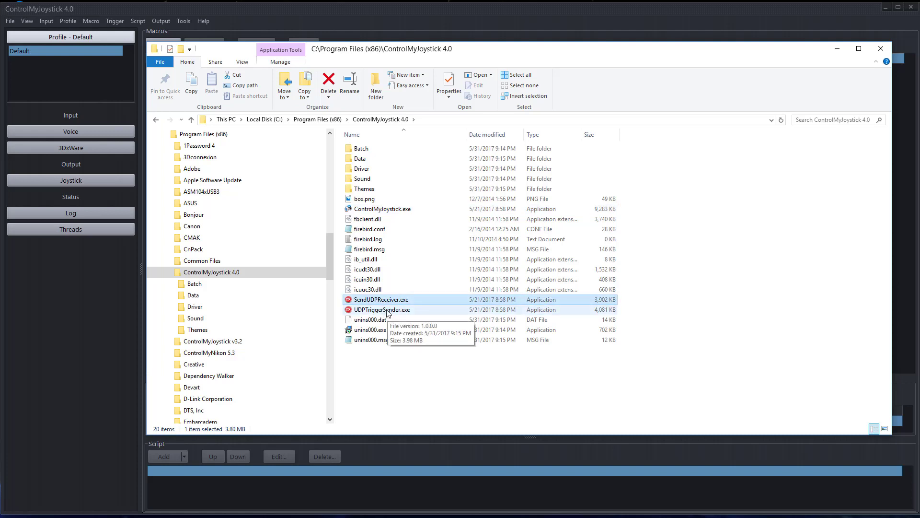
click(387, 311)
click(384, 301)
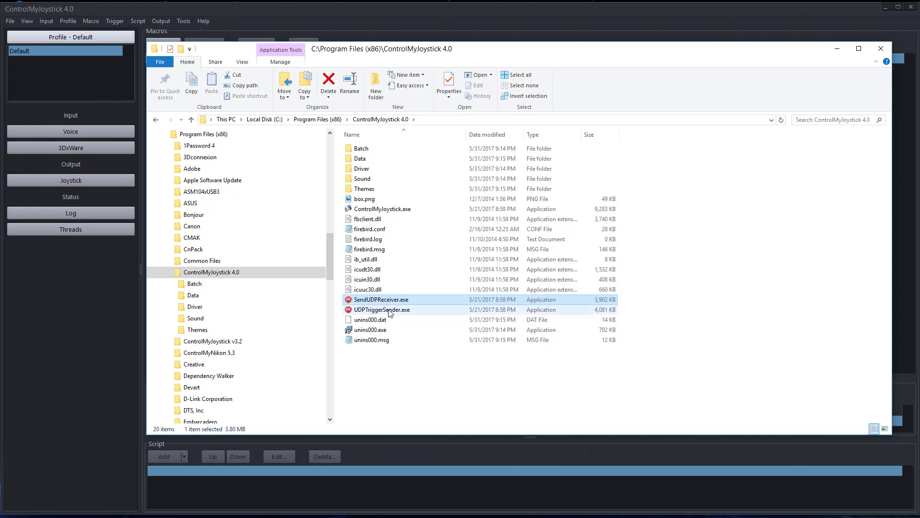
click(390, 312)
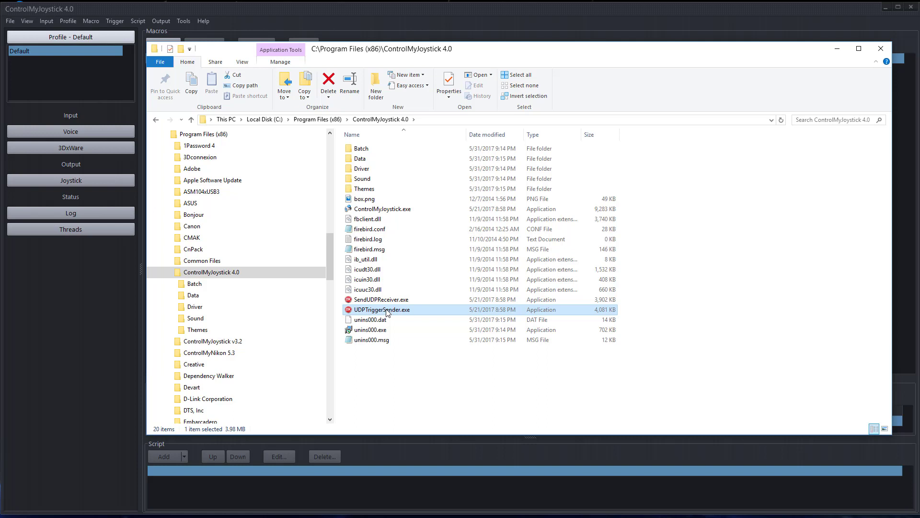
mouse_move(375, 303)
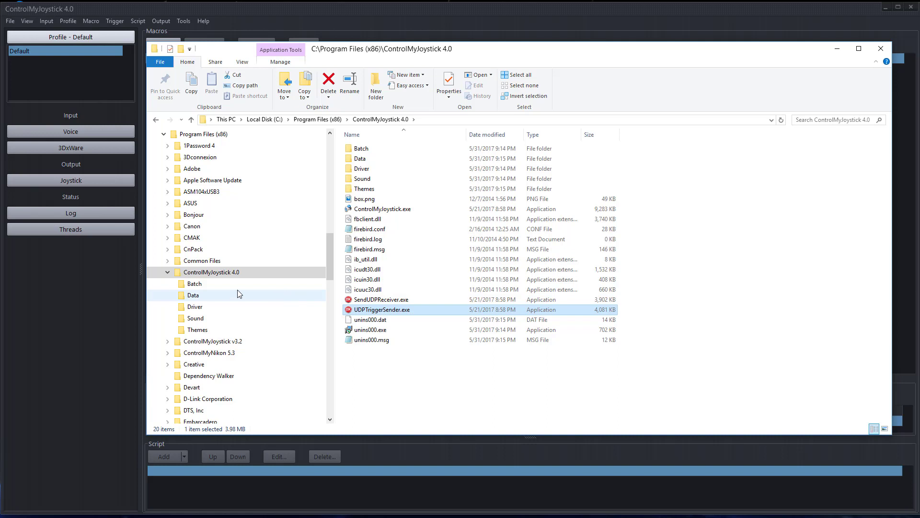
- Browse the Batch and Data subfolders, select PROFILES.FDB, then open the Driver subfolder
click(199, 284)
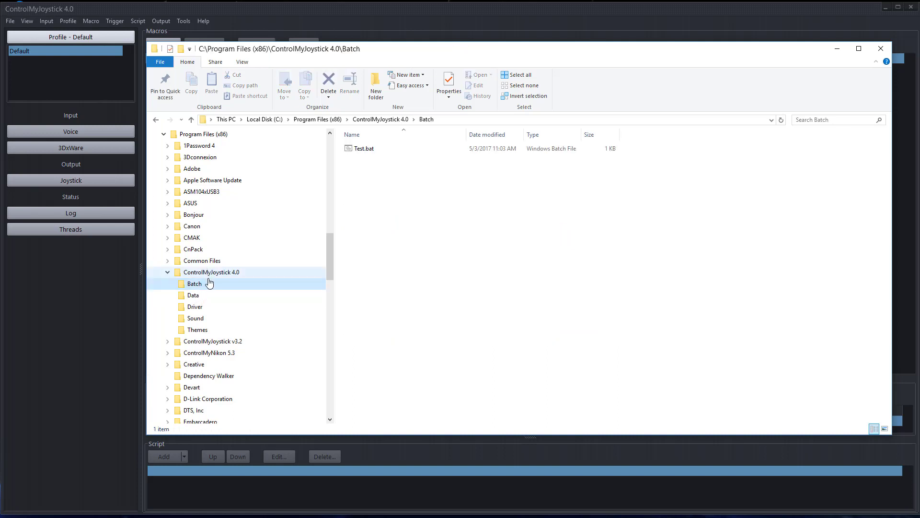
click(193, 296)
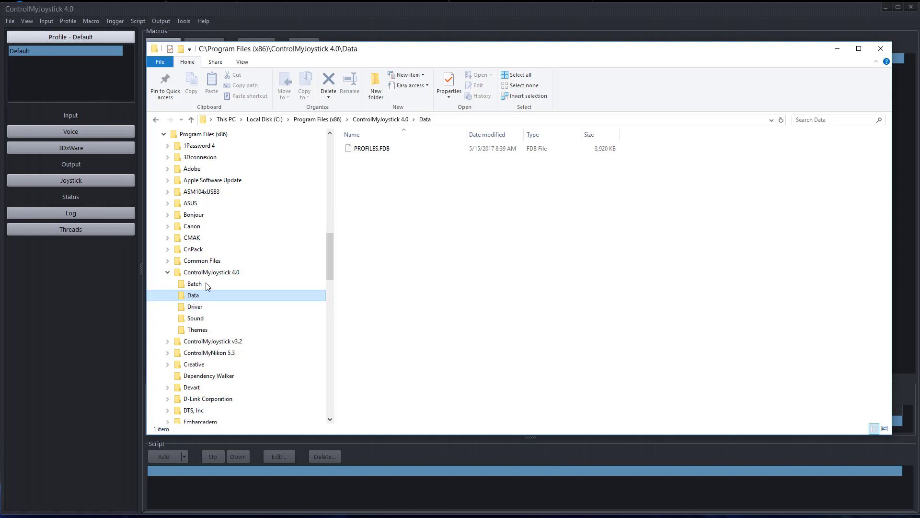
click(376, 149)
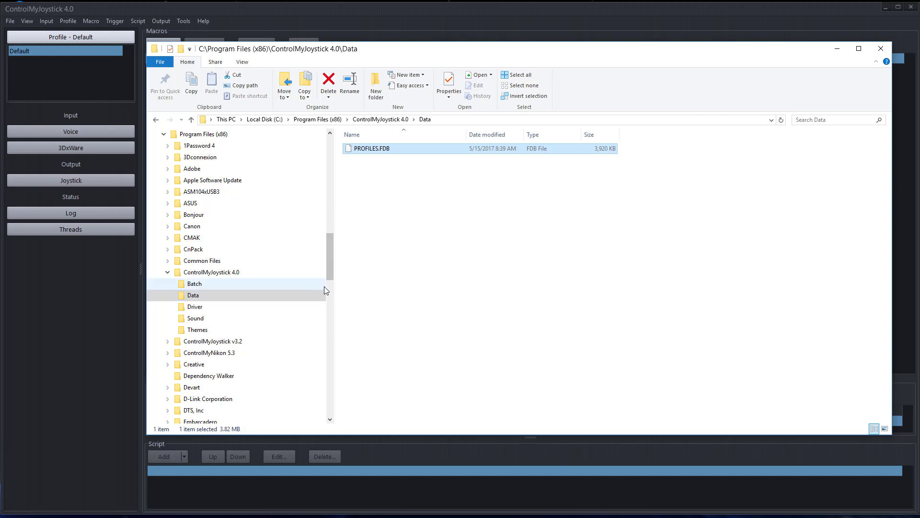
click(194, 305)
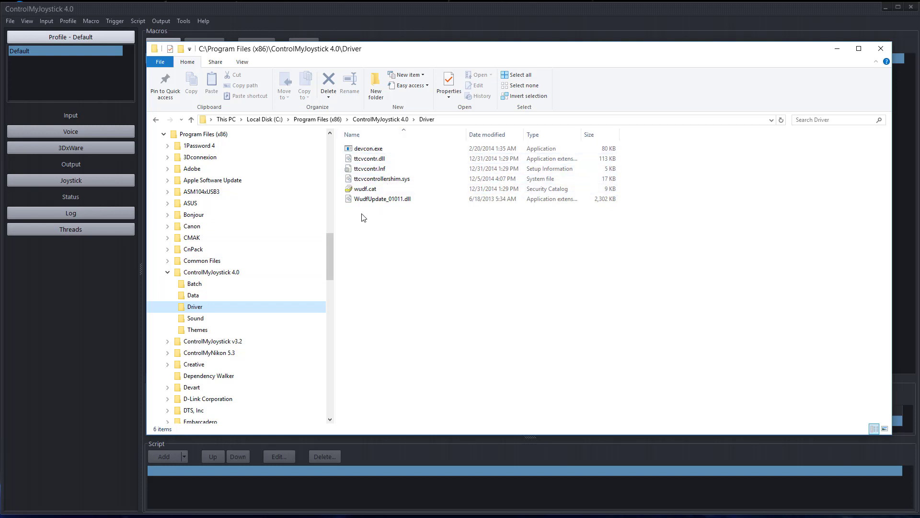
- Open the Sound subfolder and select Beep.wav, then open Themes with its 110 .asz files
click(280, 318)
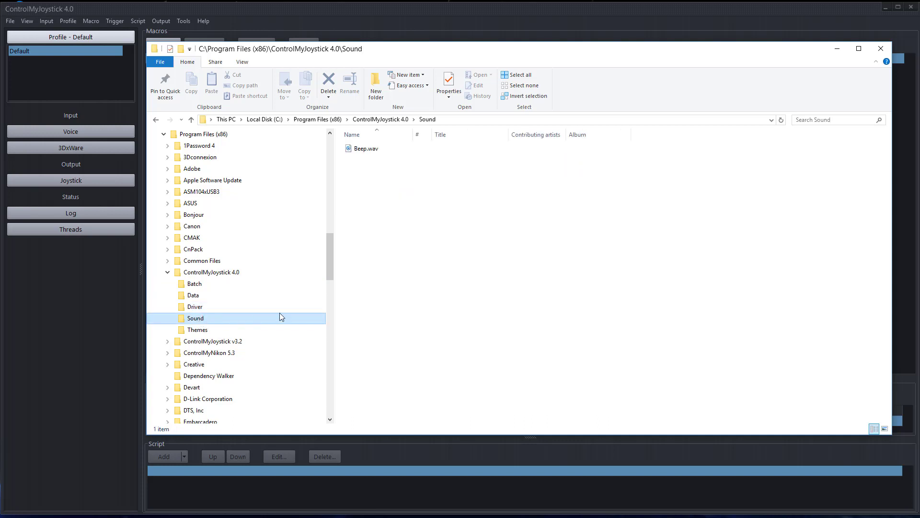
click(371, 149)
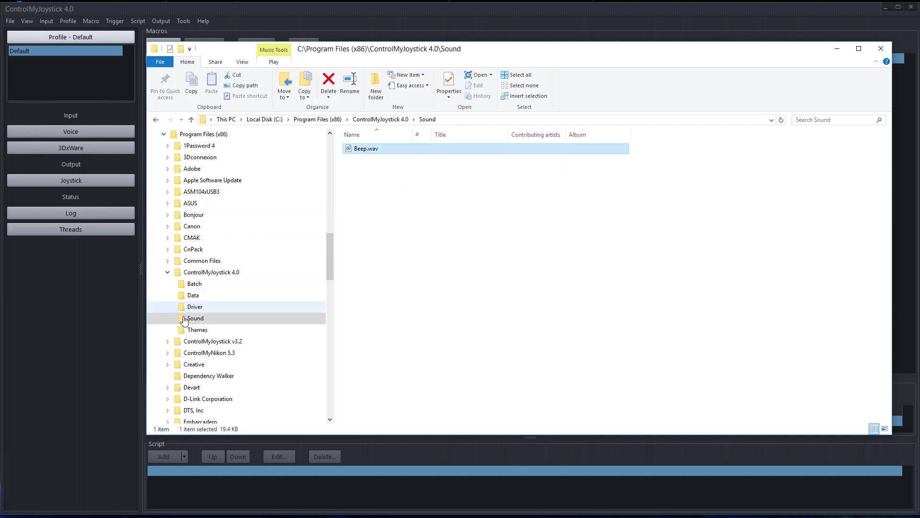
click(203, 332)
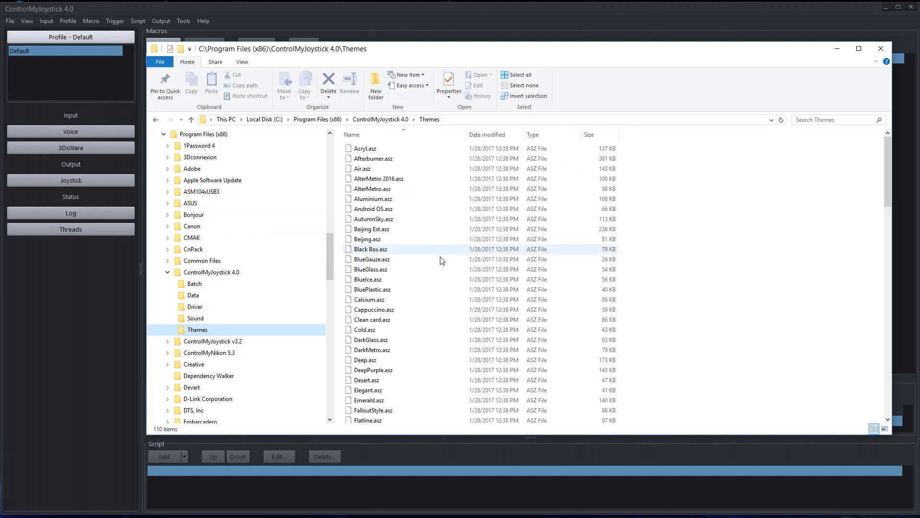